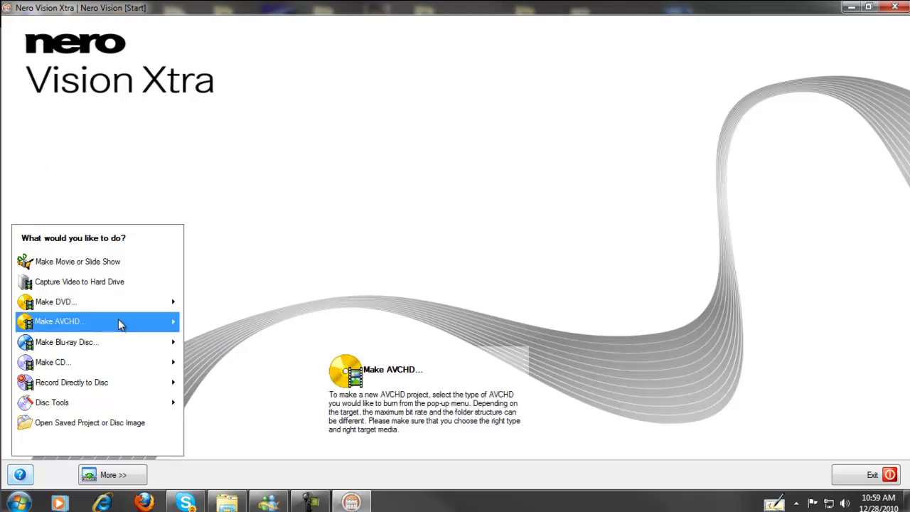
# Step: Start a new DVD-Video project from the Make DVD options
pyautogui.moveTo(67, 309)
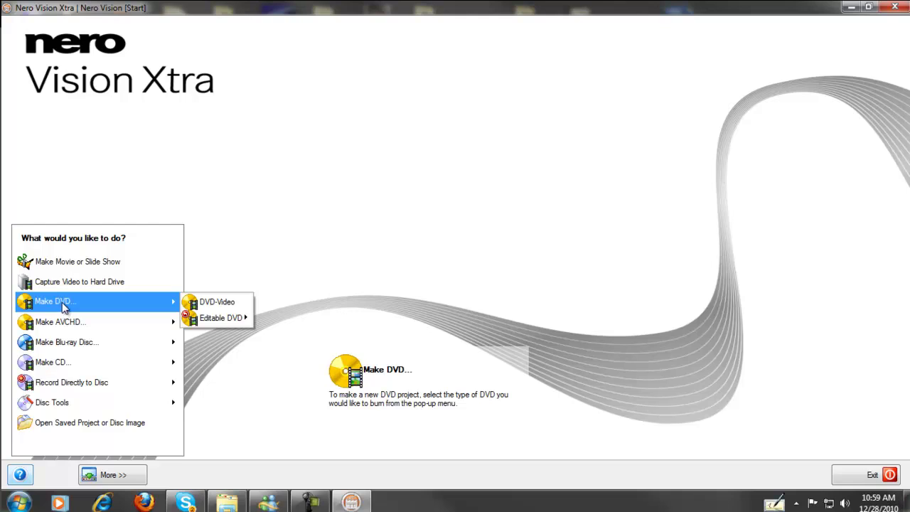
pyautogui.click(201, 302)
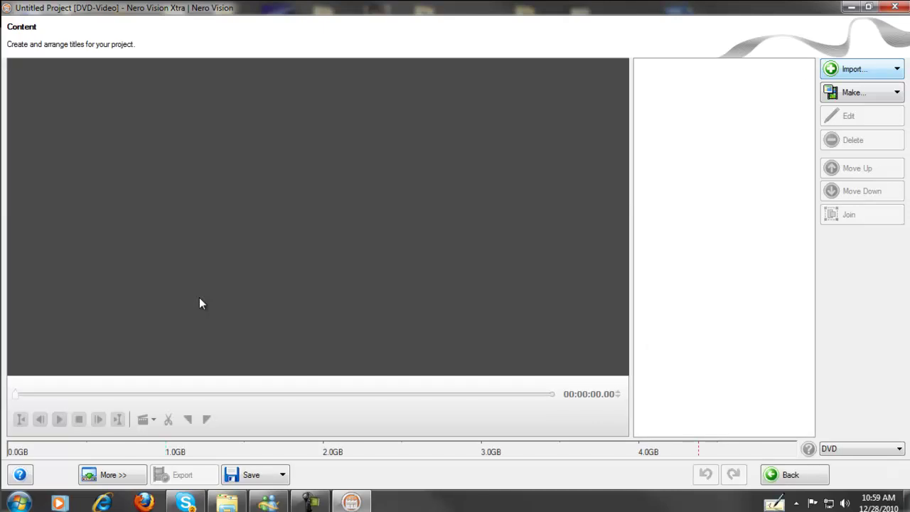
# Step: Import six Funny Videos clips, including Jowels, Diving Angel, Monster Mash and two Christmas videos, then proceed to menu design
pyautogui.click(858, 71)
pyautogui.click(807, 90)
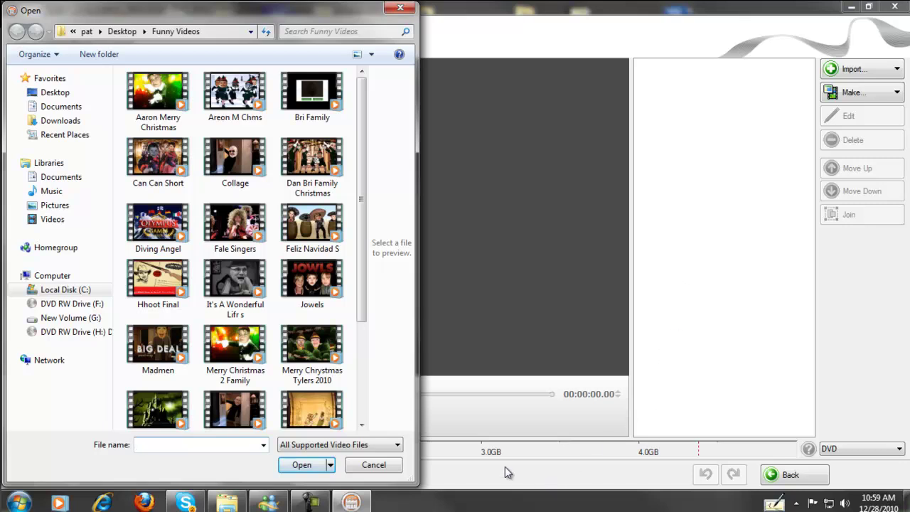
pyautogui.click(330, 293)
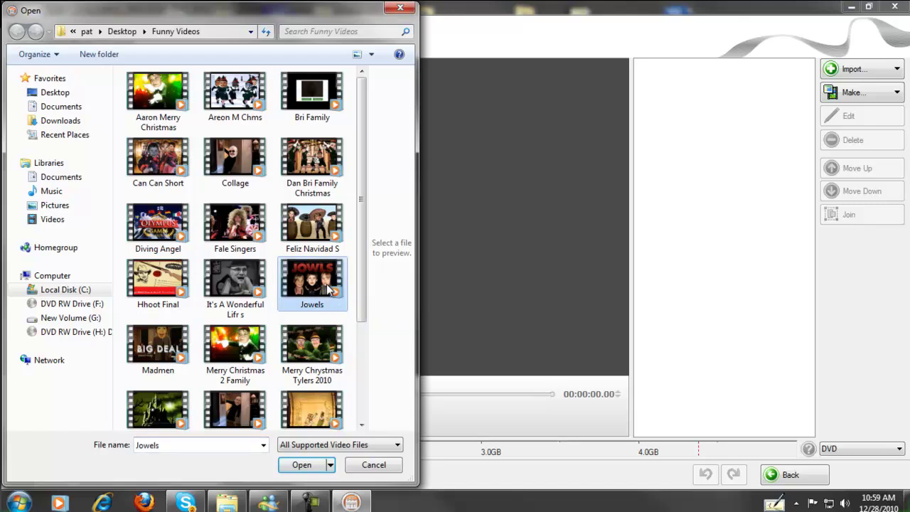
pyautogui.keyDown('ctrl'); pyautogui.click(170, 244); pyautogui.keyUp('ctrl')
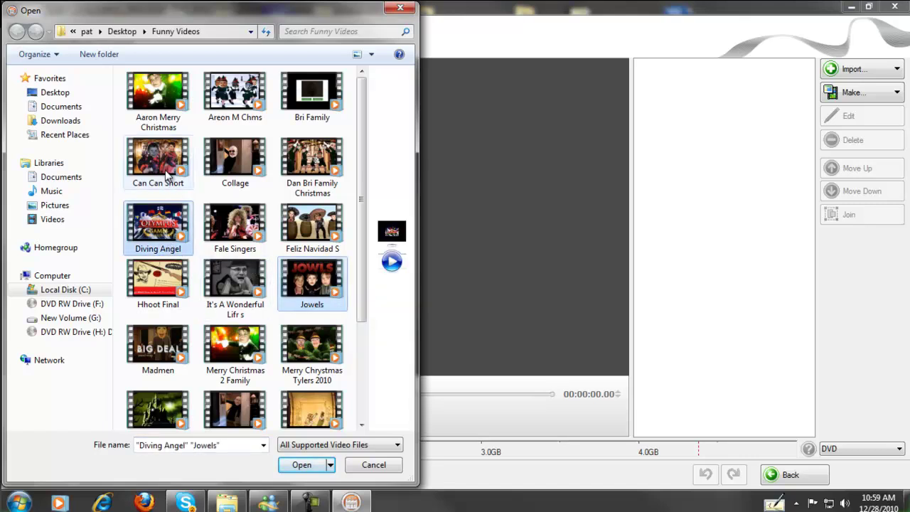
pyautogui.keyDown('ctrl'); pyautogui.click(166, 92); pyautogui.keyUp('ctrl')
pyautogui.keyDown('ctrl'); pyautogui.click(228, 91); pyautogui.keyUp('ctrl')
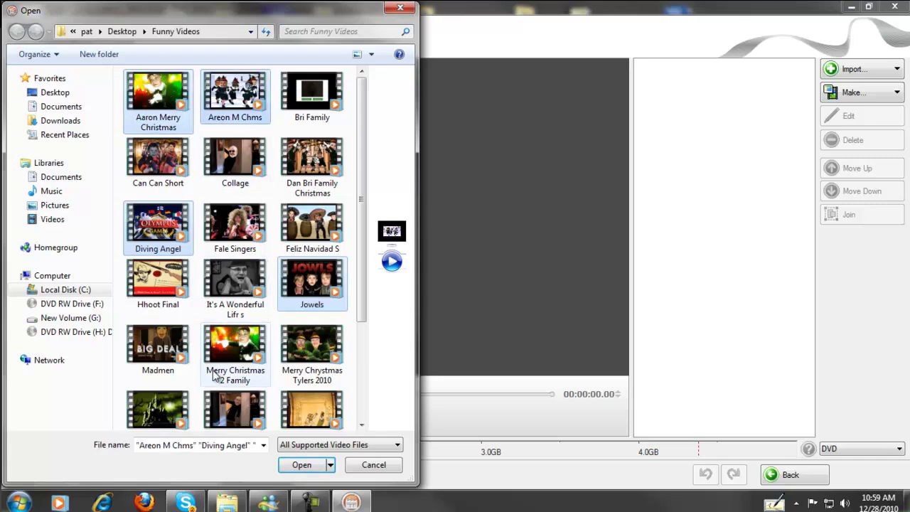
pyautogui.keyDown('ctrl'); pyautogui.click(169, 410); pyautogui.keyUp('ctrl')
pyautogui.keyDown('ctrl'); pyautogui.click(308, 342); pyautogui.keyUp('ctrl')
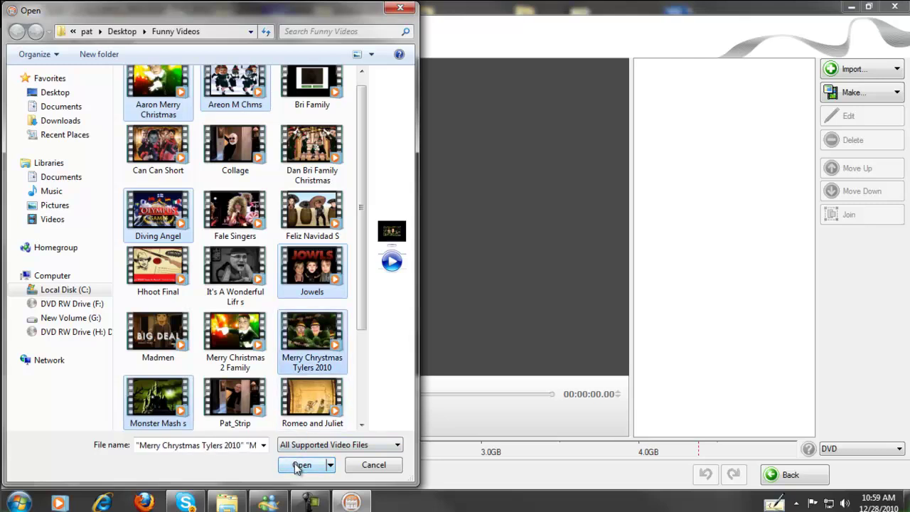
pyautogui.click(301, 465)
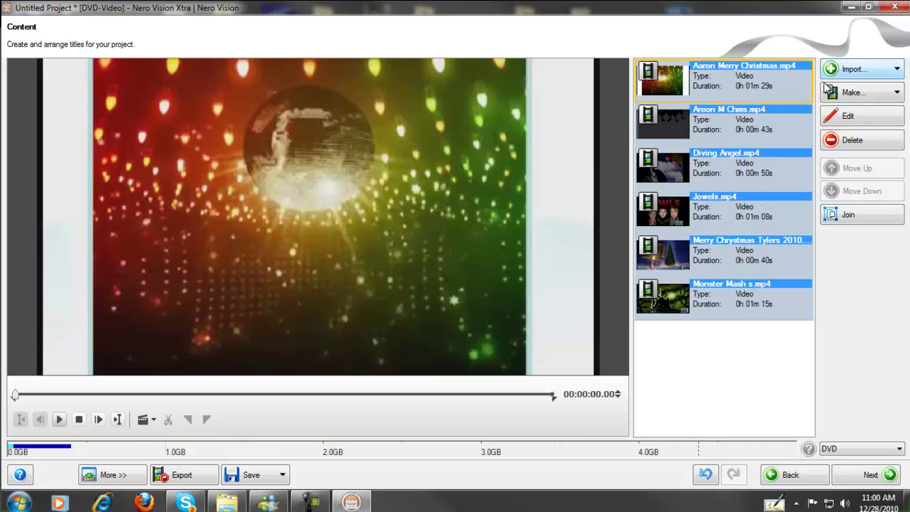
pyautogui.click(864, 482)
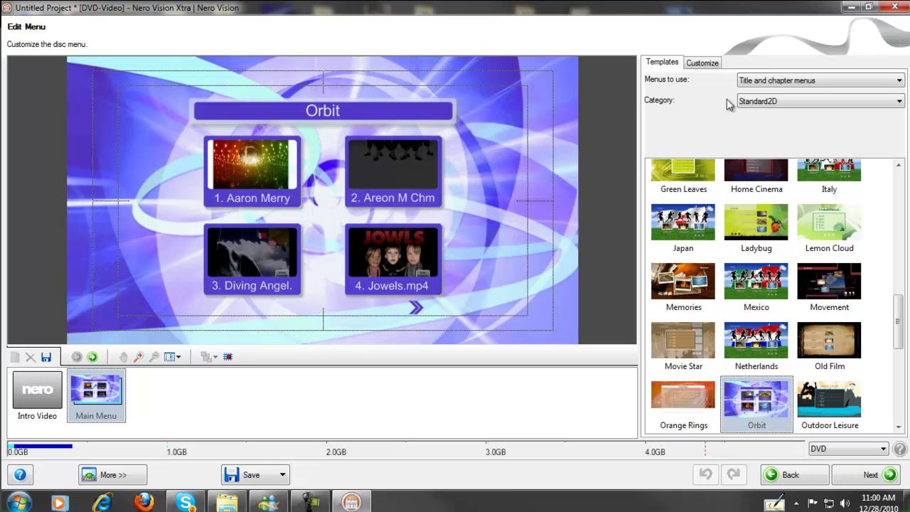
# Step: Set the Smart3D category with title menus only, and apply the Monitors template
pyautogui.click(901, 104)
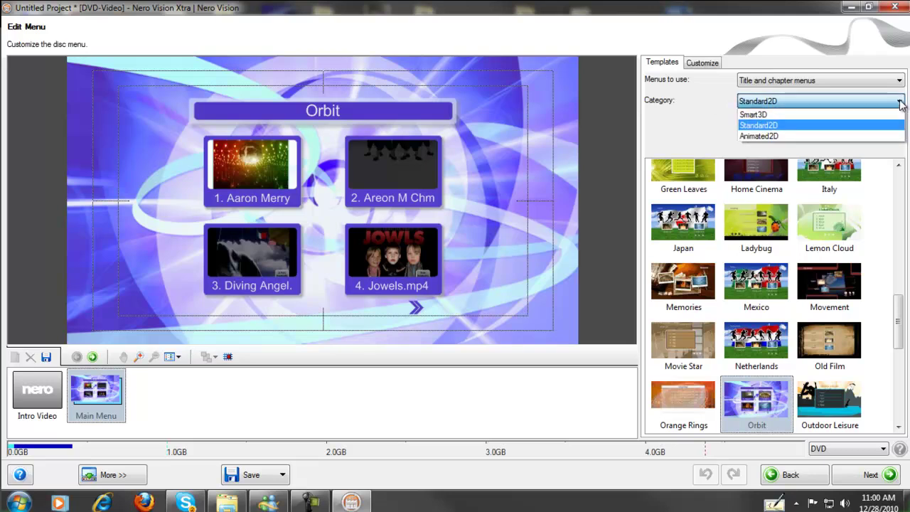
pyautogui.click(756, 116)
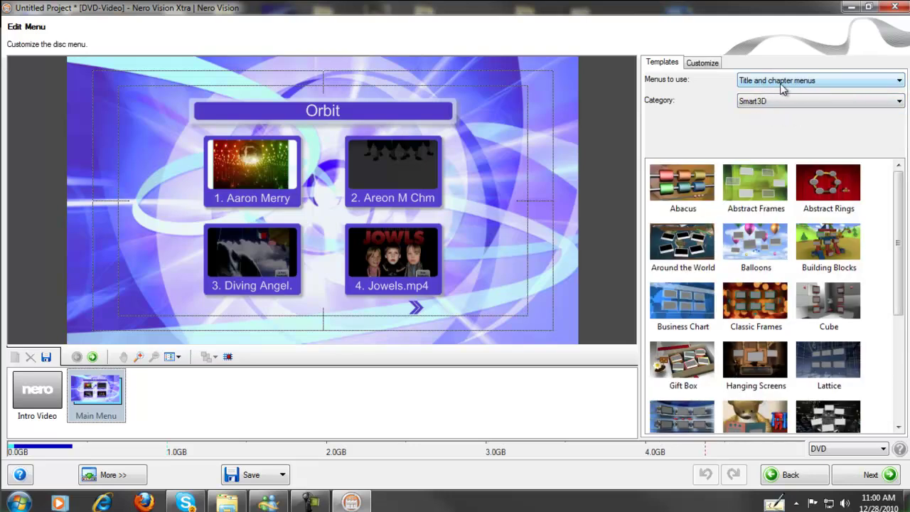
pyautogui.click(901, 82)
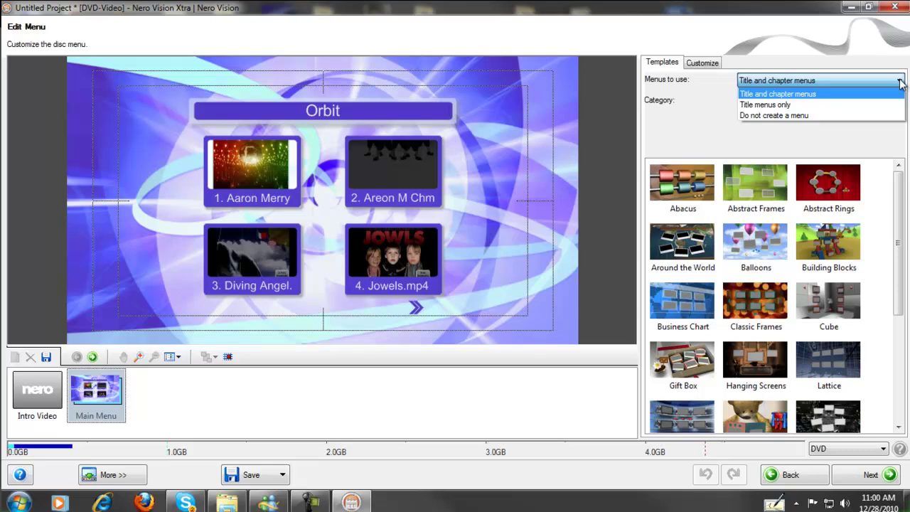
pyautogui.click(773, 111)
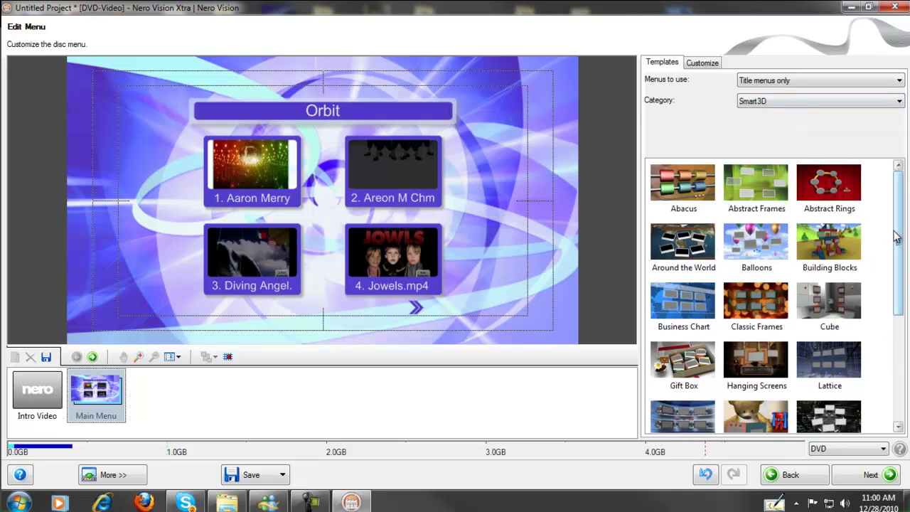
pyautogui.moveTo(900, 238); pyautogui.dragTo(901, 326)
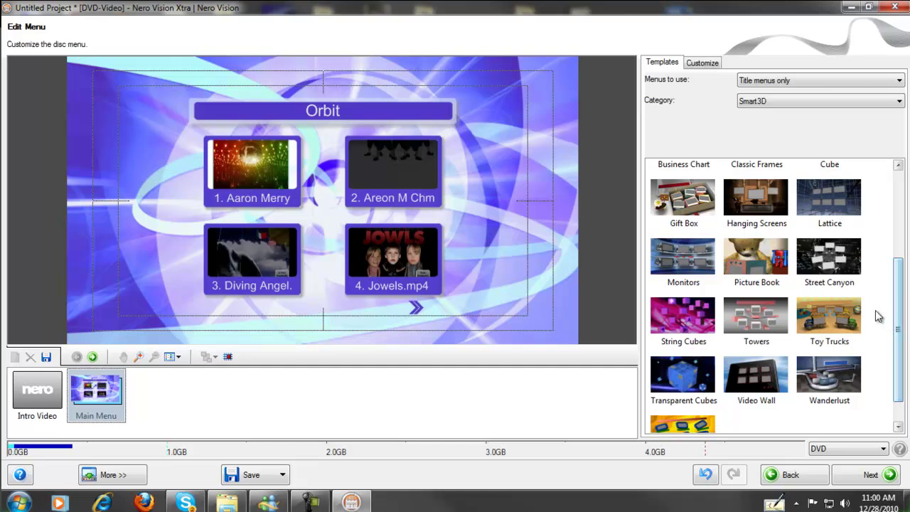
pyautogui.click(678, 265)
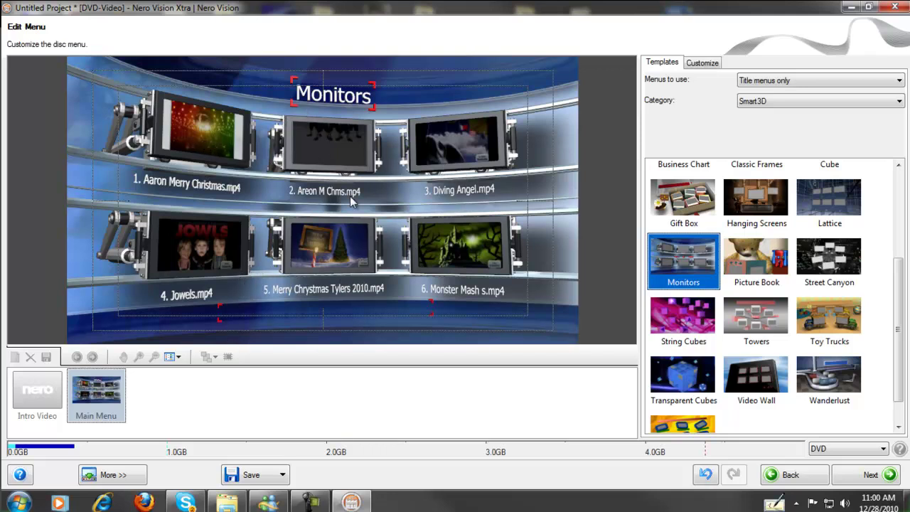
# Step: Replace the 'Monitors' menu heading with 'Funny Videos'
pyautogui.doubleClick(334, 97)
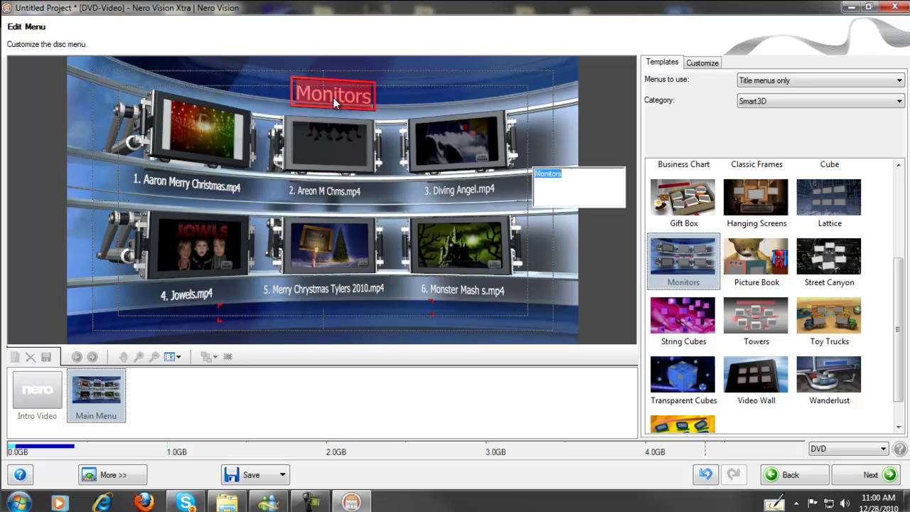
pyautogui.write('F')
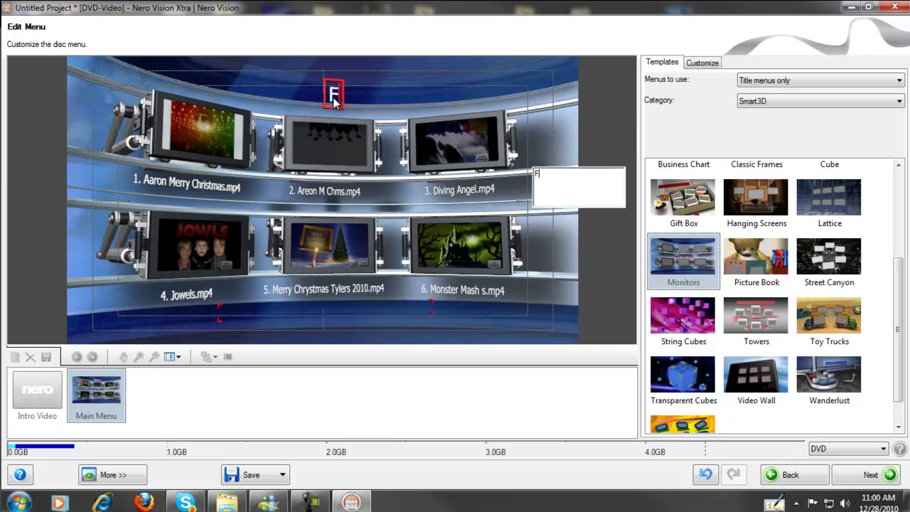
pyautogui.write('unny V')
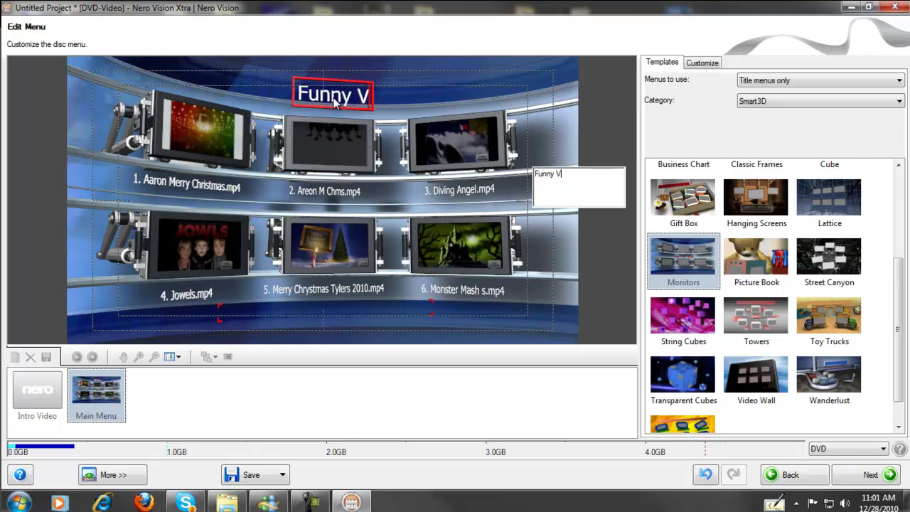
pyautogui.write('ideos')
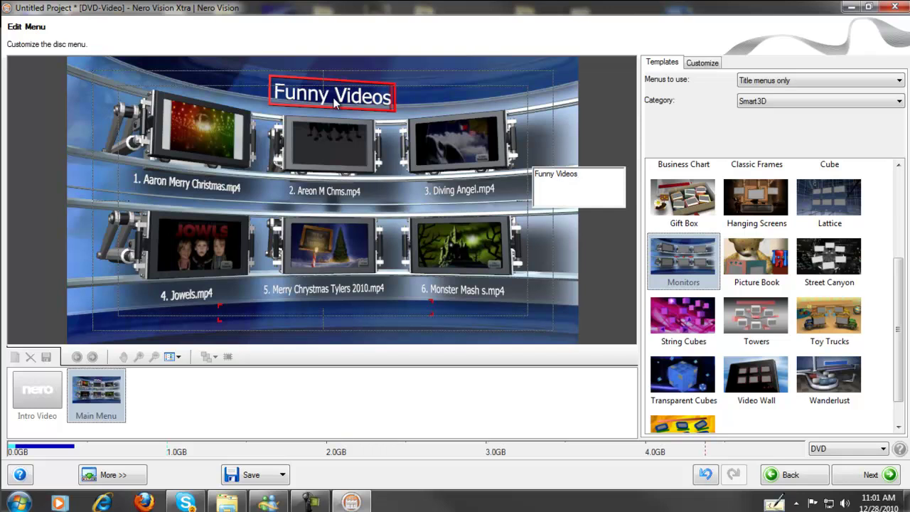
pyautogui.click(279, 334)
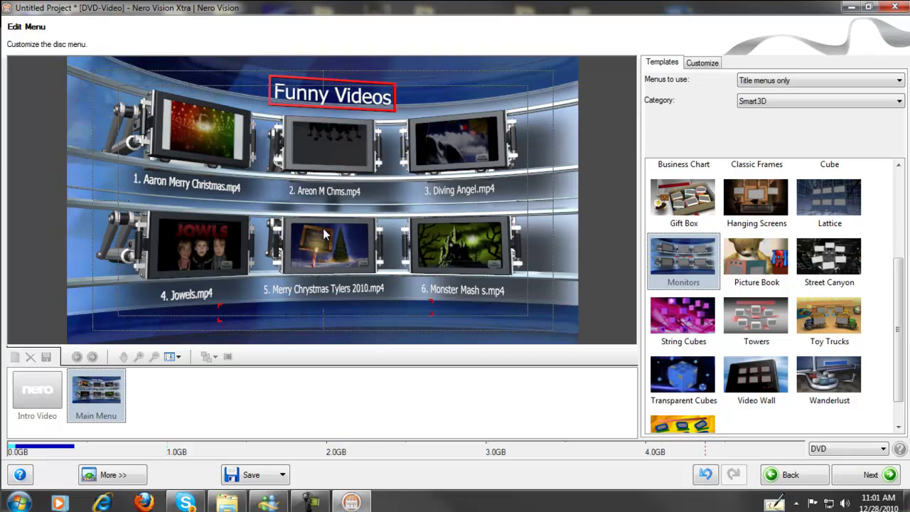
# Step: Correct the second video's label, changing its second letter to 'a' and third to 'r', then continue to Preview
pyautogui.doubleClick(327, 198)
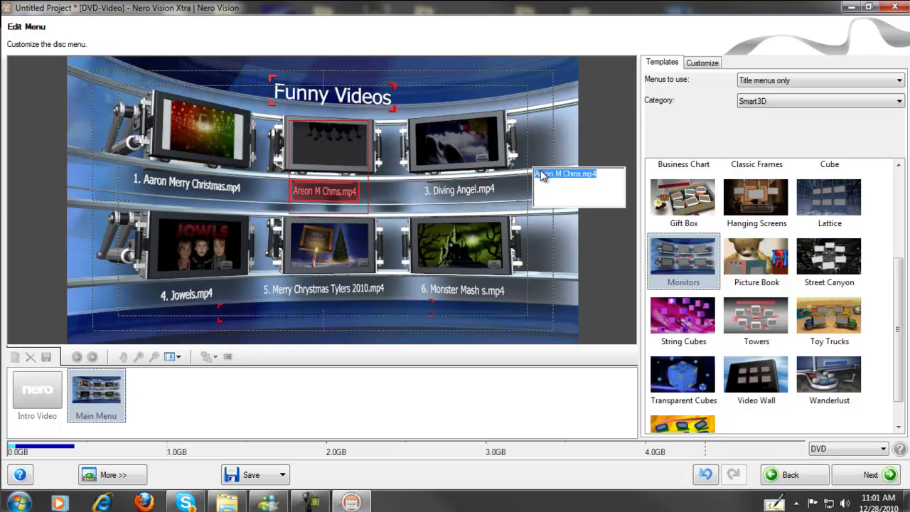
pyautogui.click(542, 178)
pyautogui.click(541, 178)
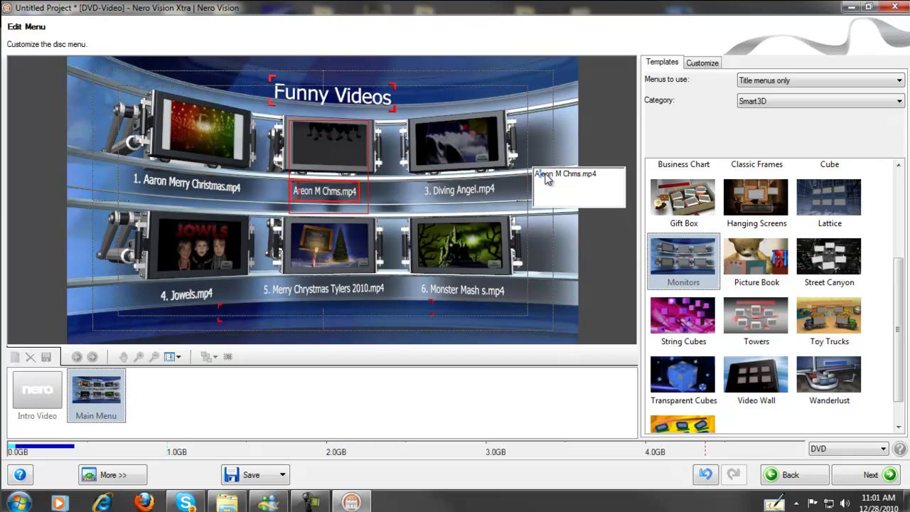
pyautogui.press('Delete')
pyautogui.write('a')
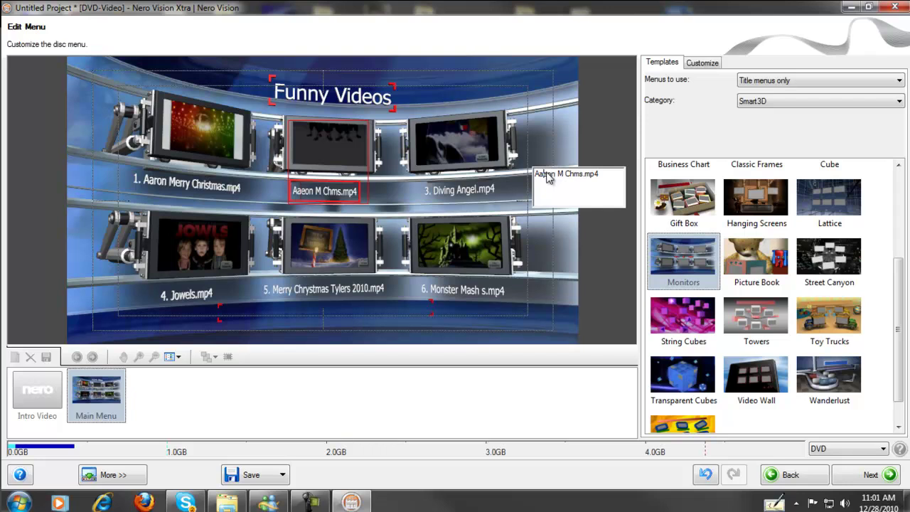
pyautogui.moveTo(548, 178); pyautogui.dragTo(544, 179)
pyautogui.write('r')
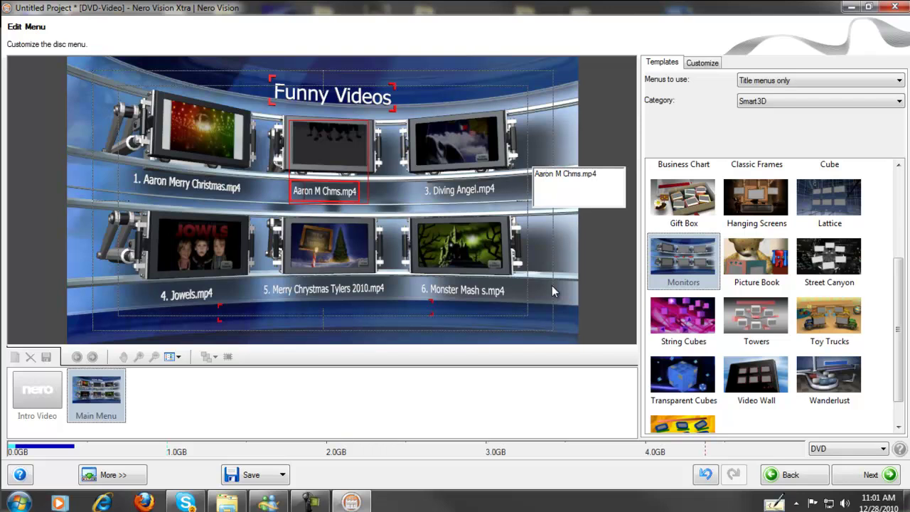
pyautogui.click(321, 394)
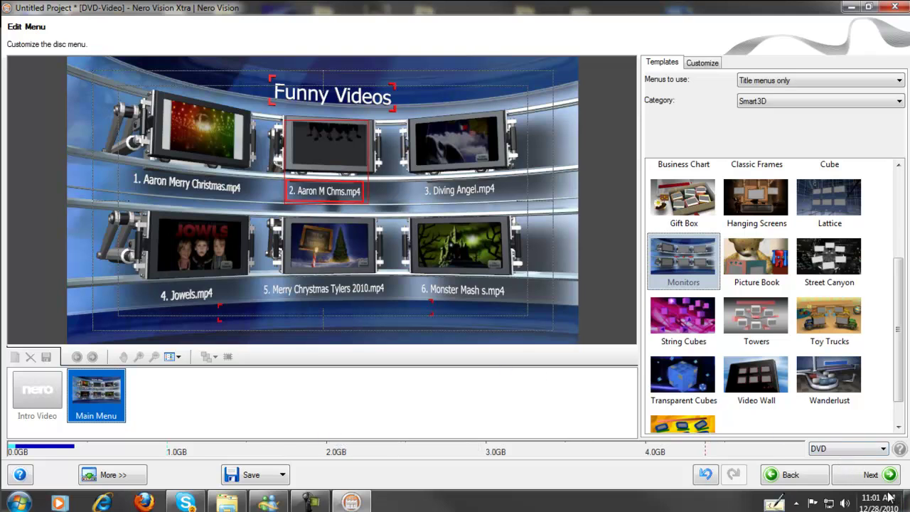
pyautogui.click(874, 476)
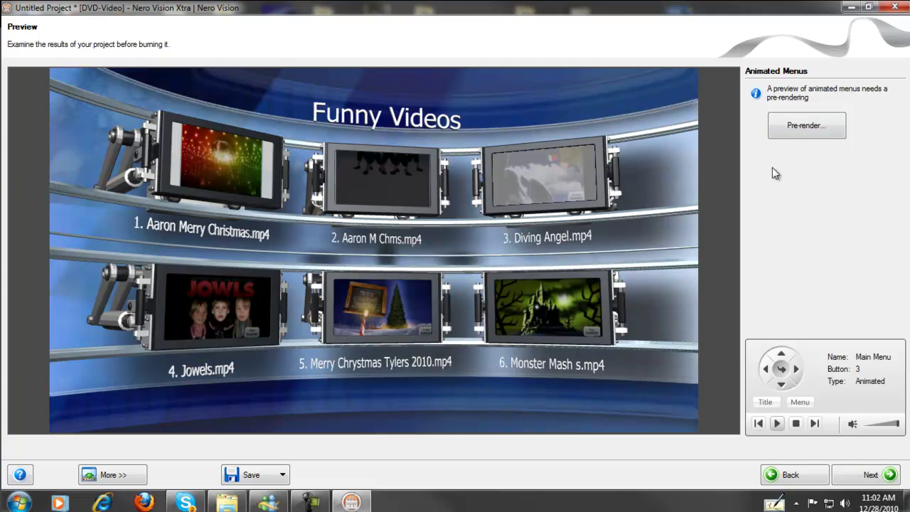
# Step: Pre-render and watch the animated menu preview, then burn the project to disc
pyautogui.click(805, 126)
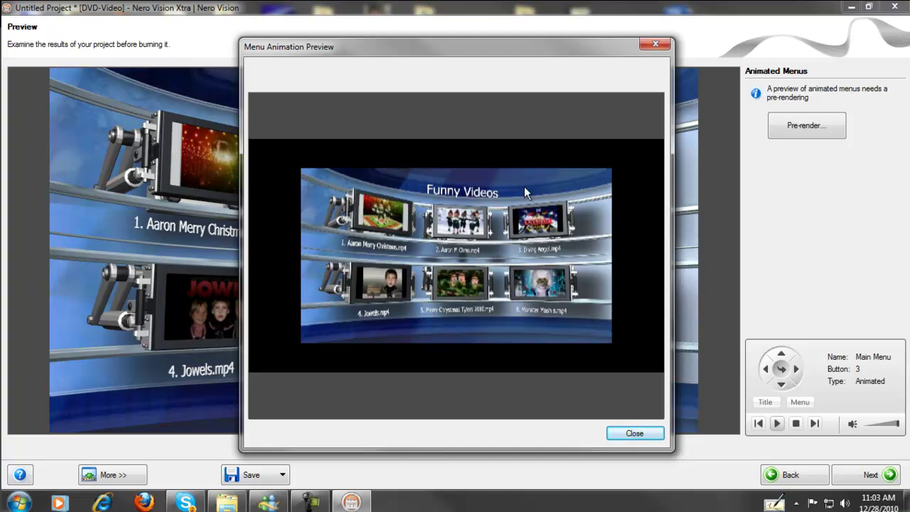
pyautogui.click(654, 433)
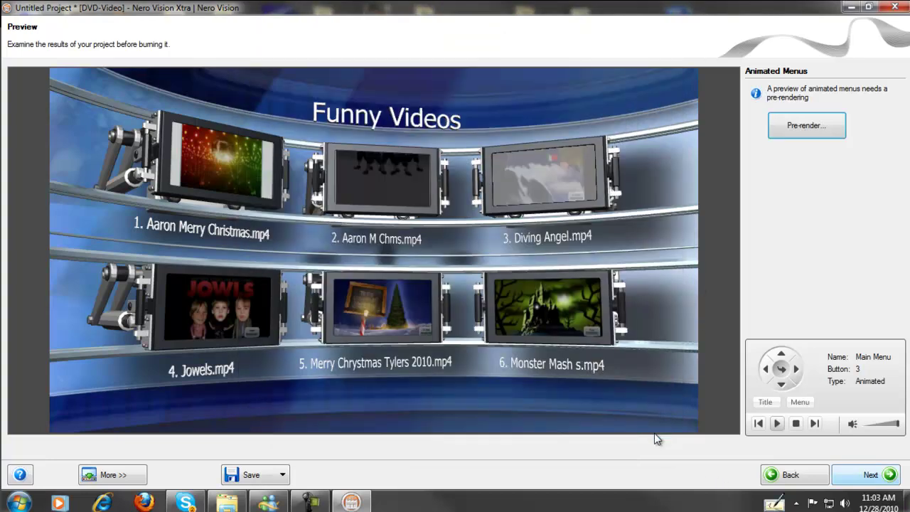
pyautogui.click(865, 476)
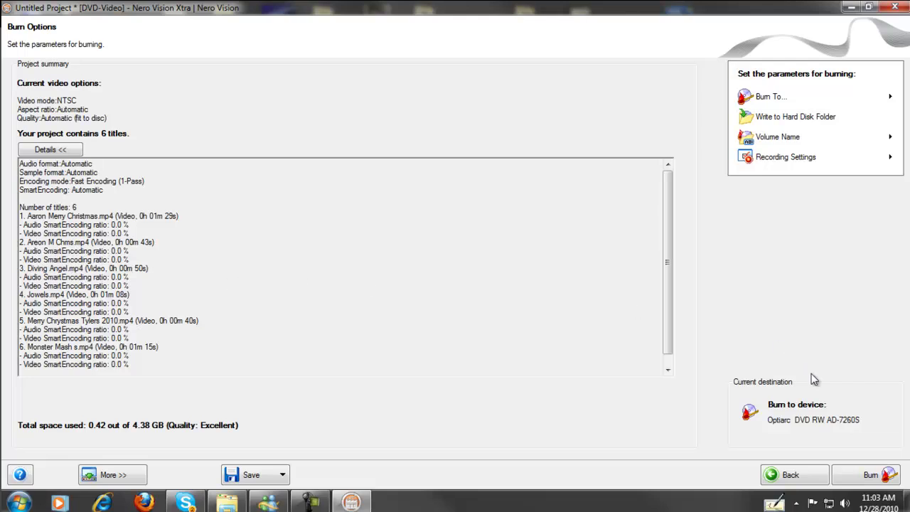
pyautogui.click(871, 476)
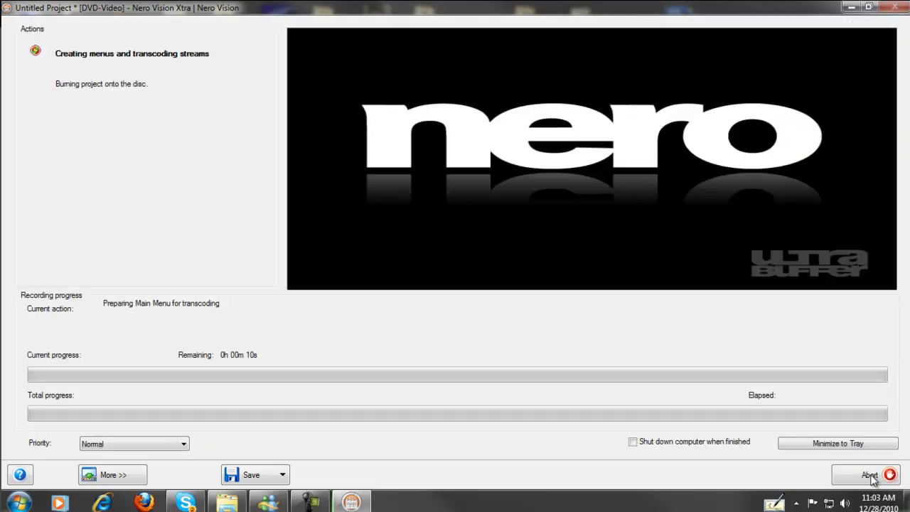